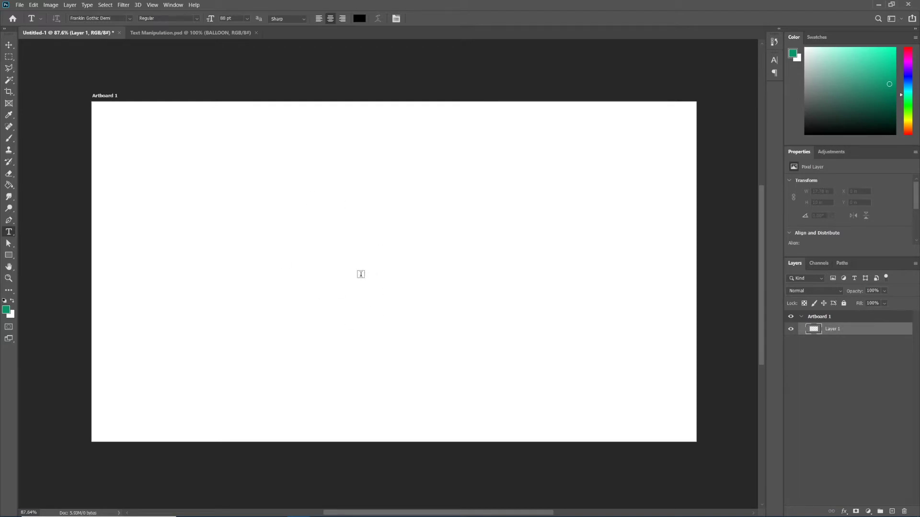
Step: Type a large bold black letter M on the artboard and center it
{"action": "left_click", "coordinate": [361, 273]}
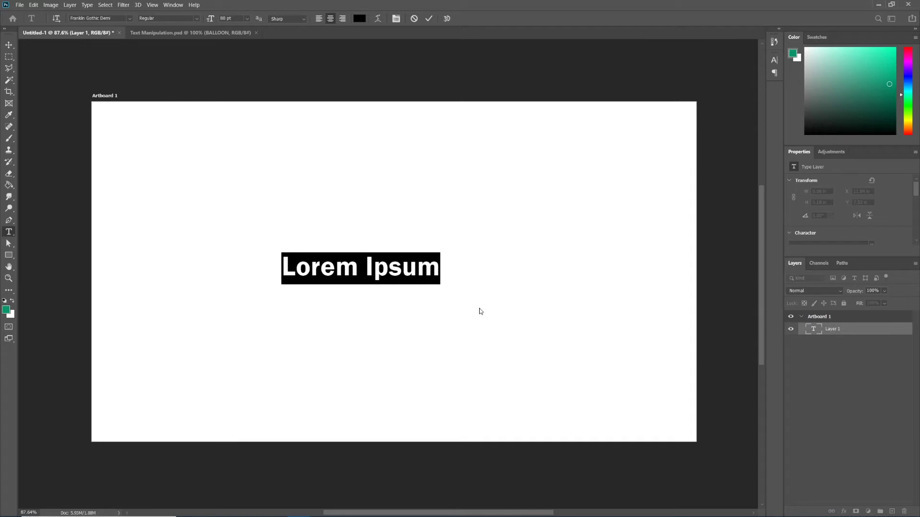
{"action": "type", "text": "M"}
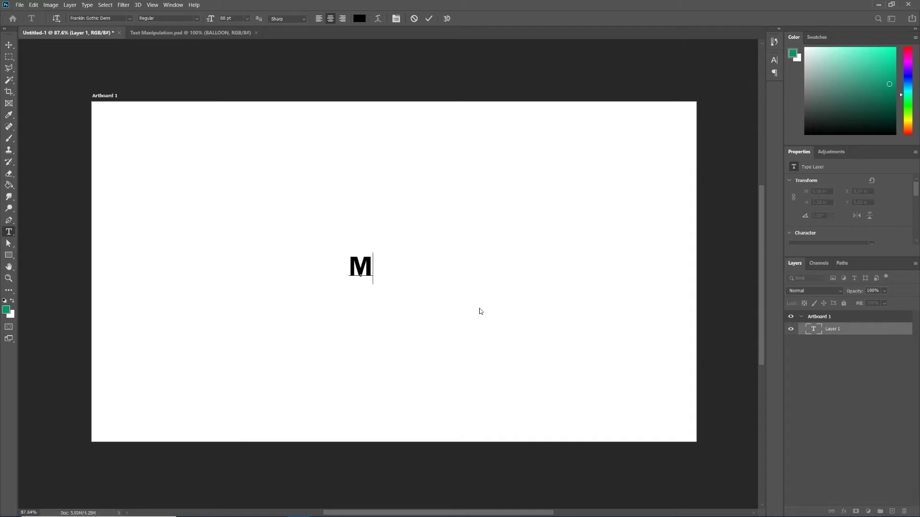
{"action": "double_click", "coordinate": [812, 330]}
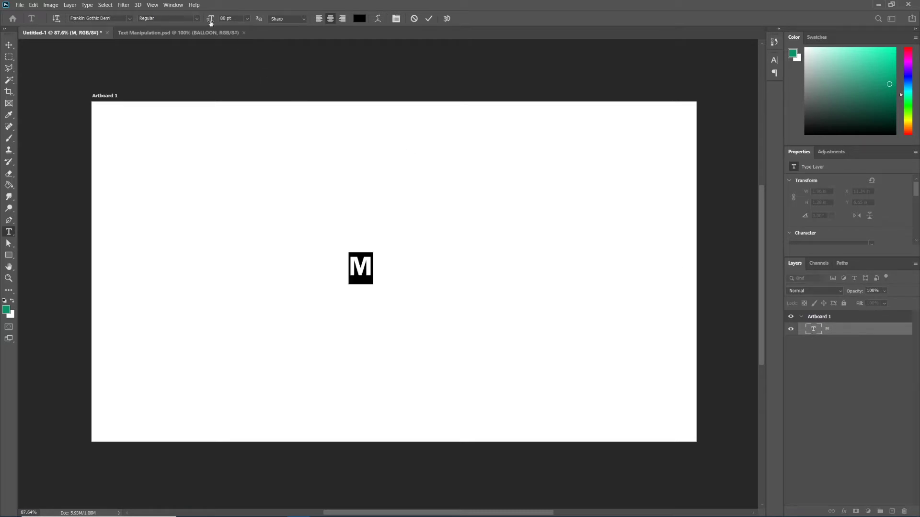
{"action": "left_click_drag", "start_coordinate": [209, 19], "coordinate": [544, 21]}
{"action": "left_click", "coordinate": [9, 45]}
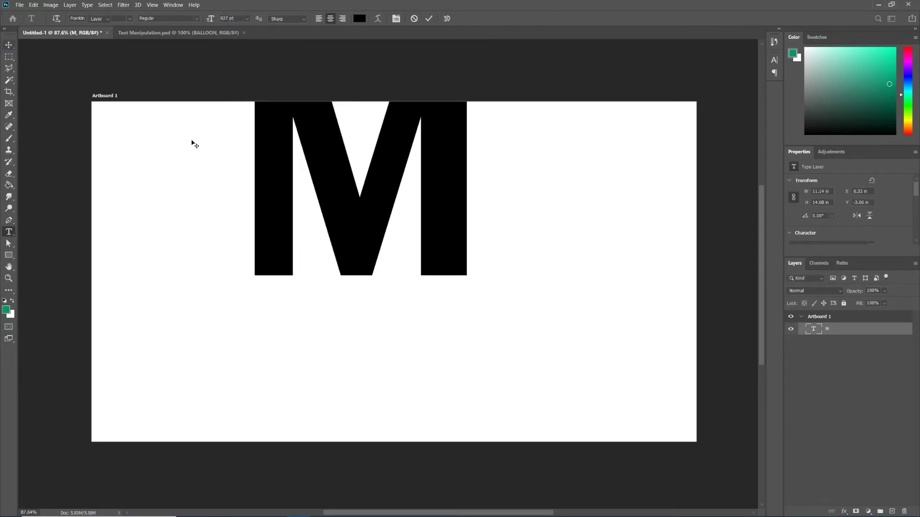
{"action": "left_click_drag", "start_coordinate": [381, 237], "coordinate": [402, 334]}
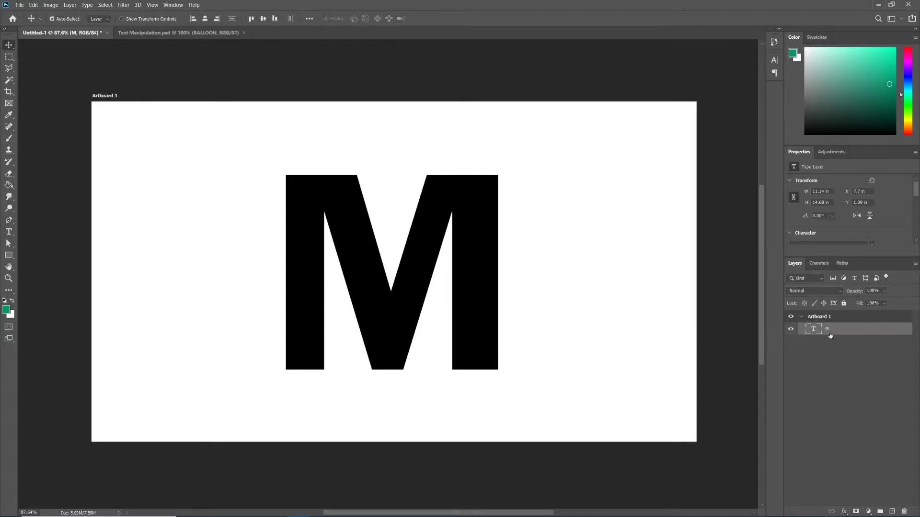
Step: Convert the M type layer into a vector shape from its Layers panel menu
{"action": "right_click", "coordinate": [854, 331]}
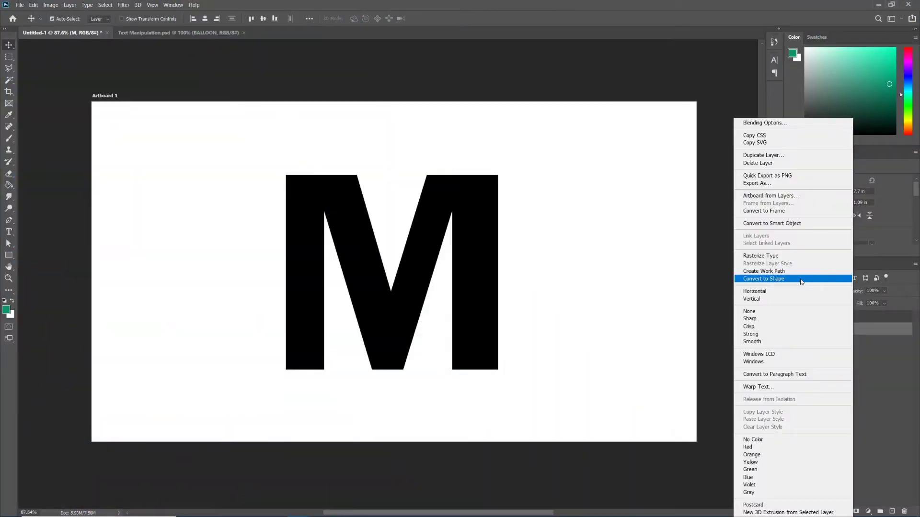
{"action": "left_click", "coordinate": [802, 280]}
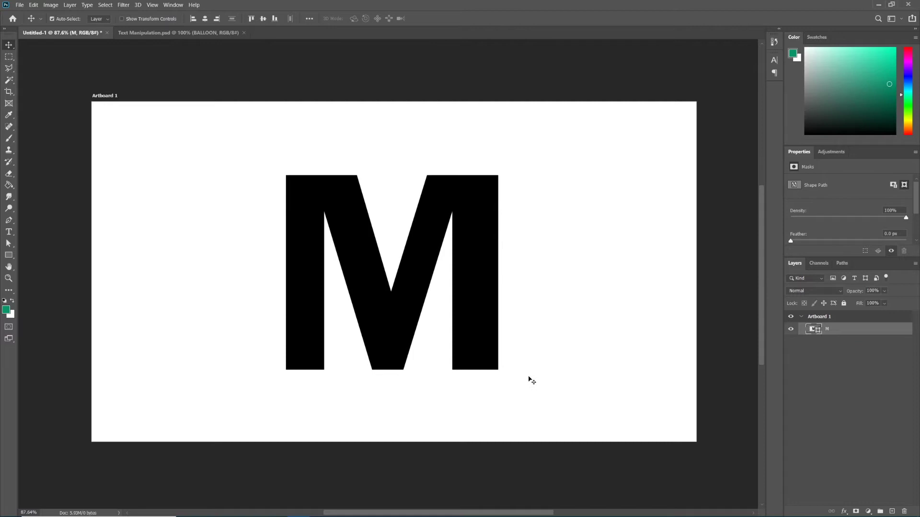
Step: Drag the M's corner anchors to raise both peaks and splay the stems and feet outward
{"action": "left_click", "coordinate": [11, 231]}
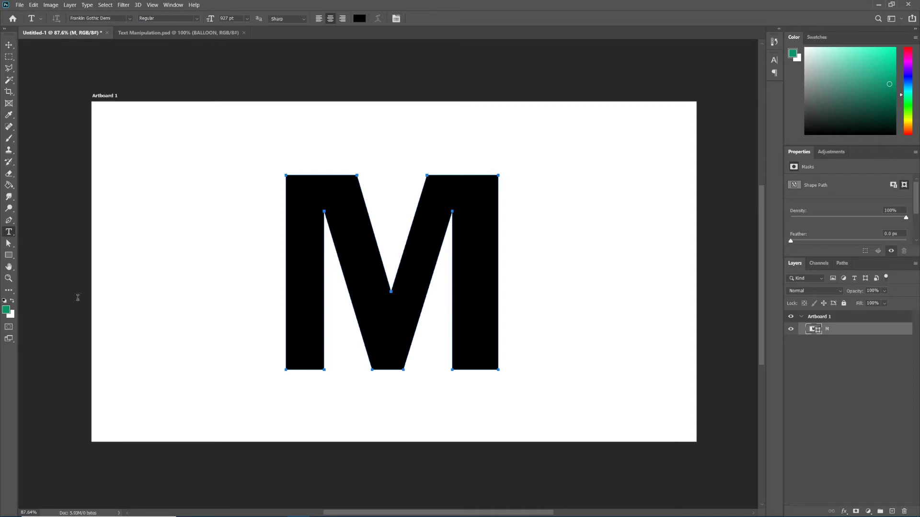
{"action": "left_click", "coordinate": [10, 247]}
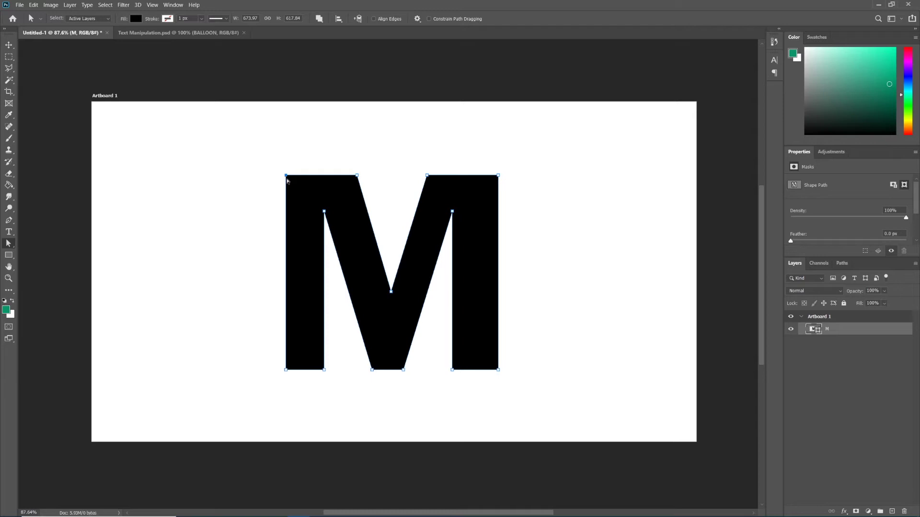
{"action": "left_click_drag", "start_coordinate": [286, 176], "coordinate": [261, 184]}
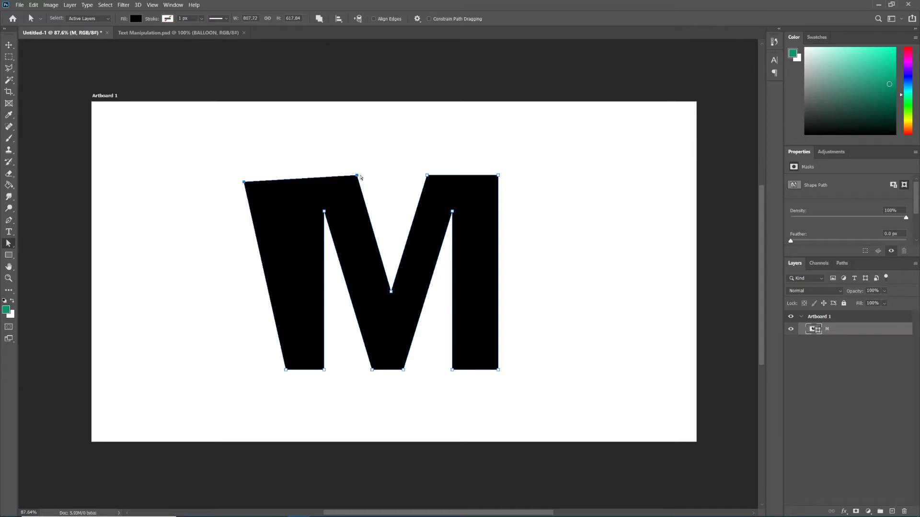
{"action": "left_click_drag", "start_coordinate": [357, 175], "coordinate": [348, 132]}
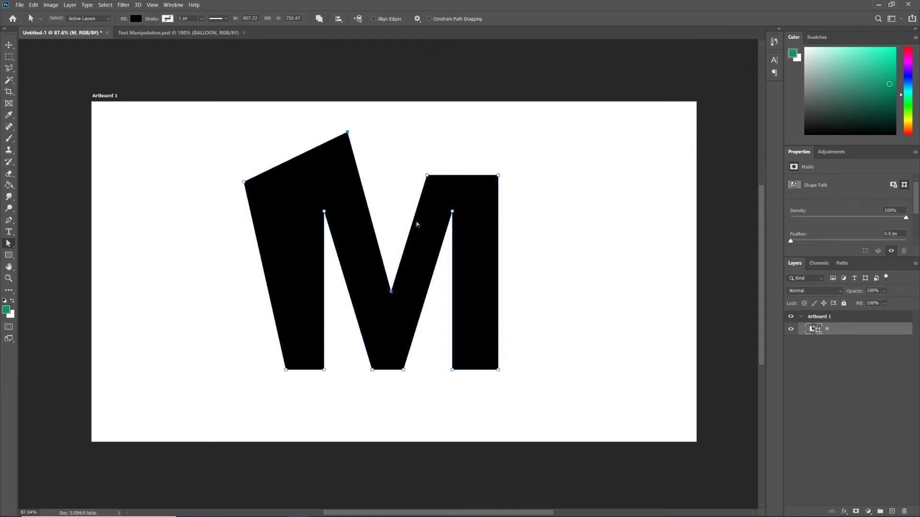
{"action": "left_click_drag", "start_coordinate": [427, 174], "coordinate": [432, 132]}
{"action": "left_click_drag", "start_coordinate": [499, 176], "coordinate": [520, 170]}
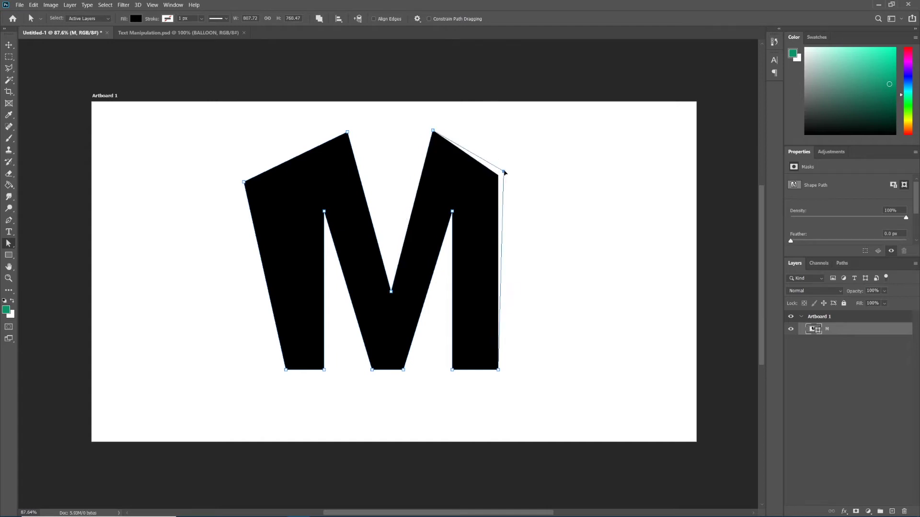
{"action": "left_click_drag", "start_coordinate": [501, 374], "coordinate": [510, 372]}
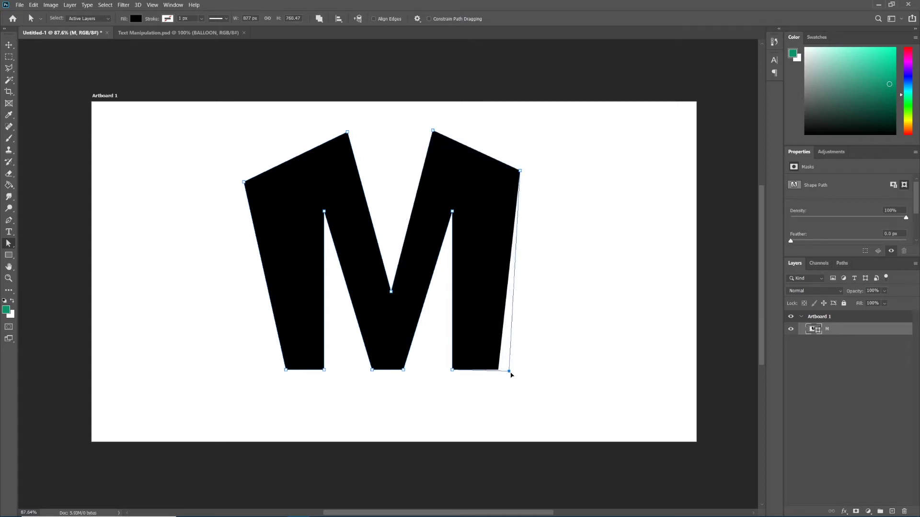
{"action": "left_click_drag", "start_coordinate": [286, 371], "coordinate": [268, 376]}
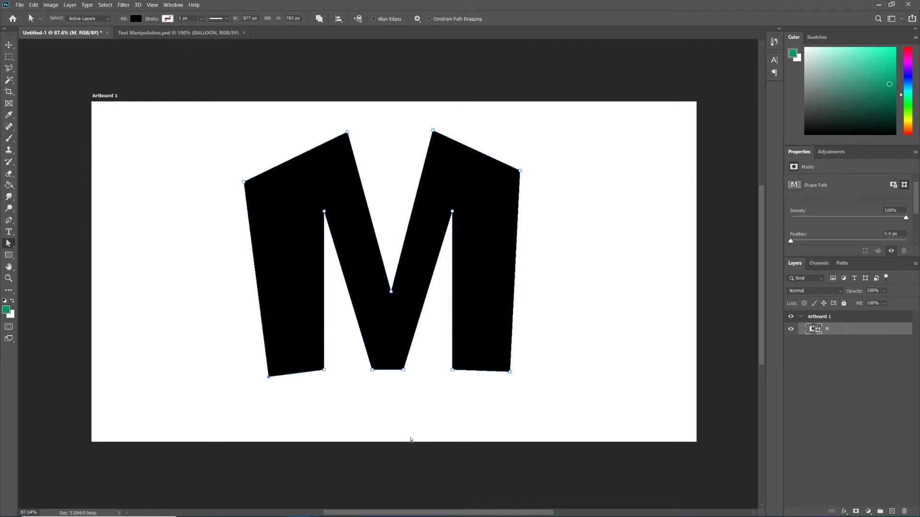
{"action": "left_click", "coordinate": [392, 291]}
Step: Add two anchor points along the inner edge of the M's right peak
{"action": "left_click", "coordinate": [8, 222]}
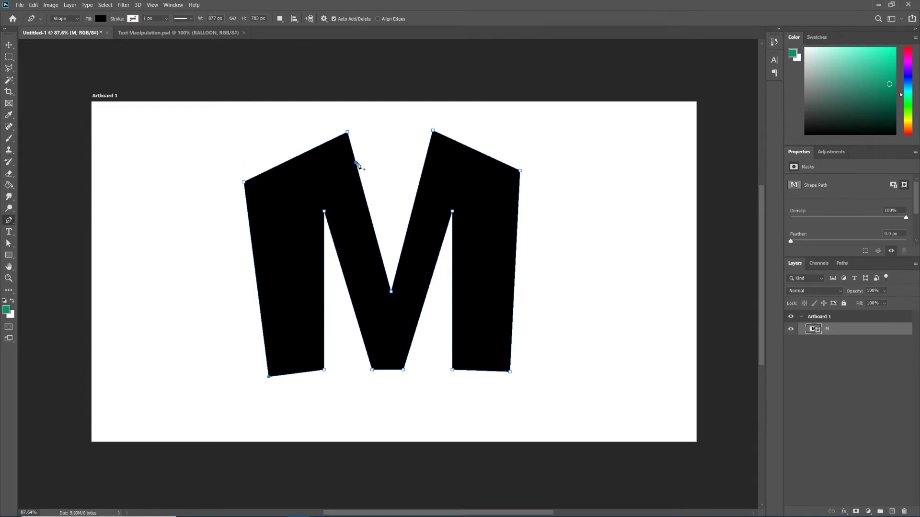
{"action": "scroll", "coordinate": [357, 164], "scroll_direction": "up", "scroll_amount": 3}
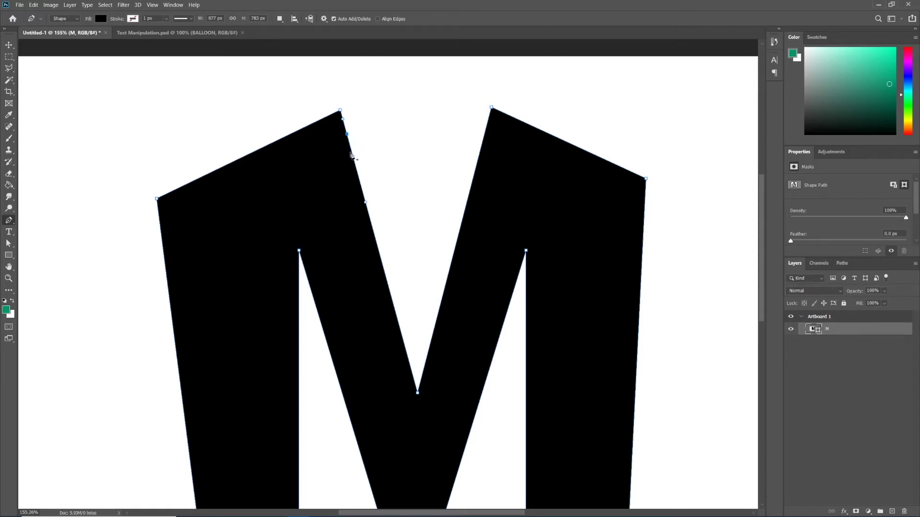
{"action": "left_click", "coordinate": [487, 125]}
{"action": "left_click", "coordinate": [480, 154]}
Step: Curve both arm tops into a notch and pull a rounded bump on the inner left edge
{"action": "left_click", "coordinate": [10, 246]}
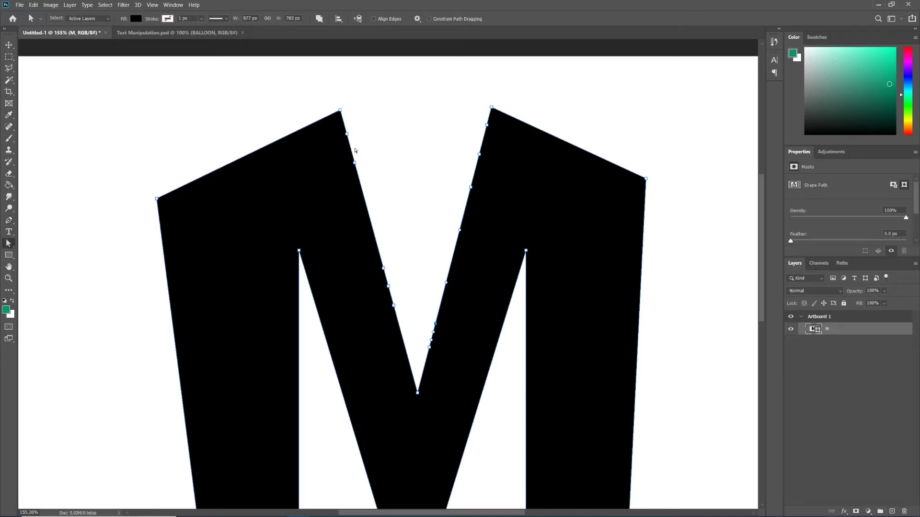
{"action": "left_click_drag", "start_coordinate": [348, 137], "coordinate": [394, 114]}
{"action": "left_click_drag", "start_coordinate": [487, 126], "coordinate": [423, 111]}
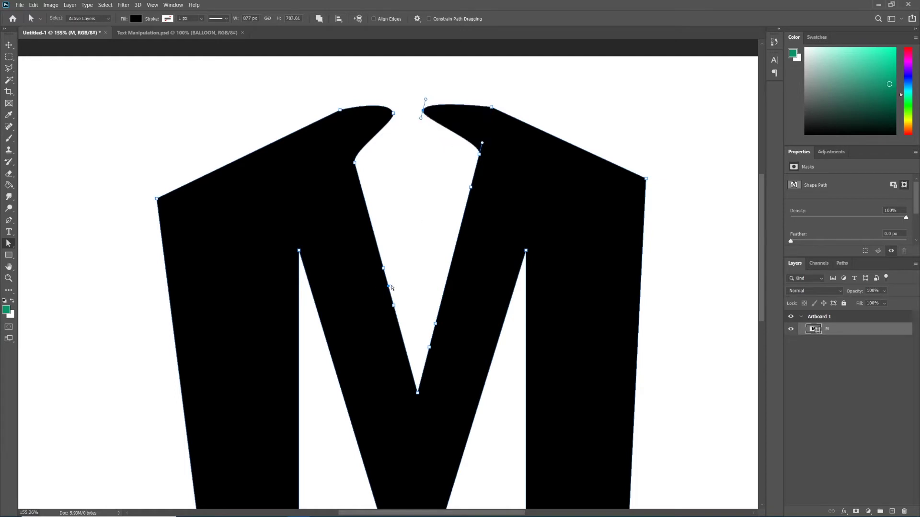
{"action": "mouse_move", "coordinate": [391, 288]}
{"action": "left_mouse_down"}
{"action": "mouse_move", "coordinate": [410, 305]}
{"action": "mouse_move", "coordinate": [397, 316]}
{"action": "left_mouse_up"}
{"action": "left_click_drag", "start_coordinate": [384, 271], "coordinate": [380, 256]}
Step: Curve the inner edge near the V's bottom, bulge the upper inner-left curve, then deselect
{"action": "left_click", "coordinate": [430, 347]}
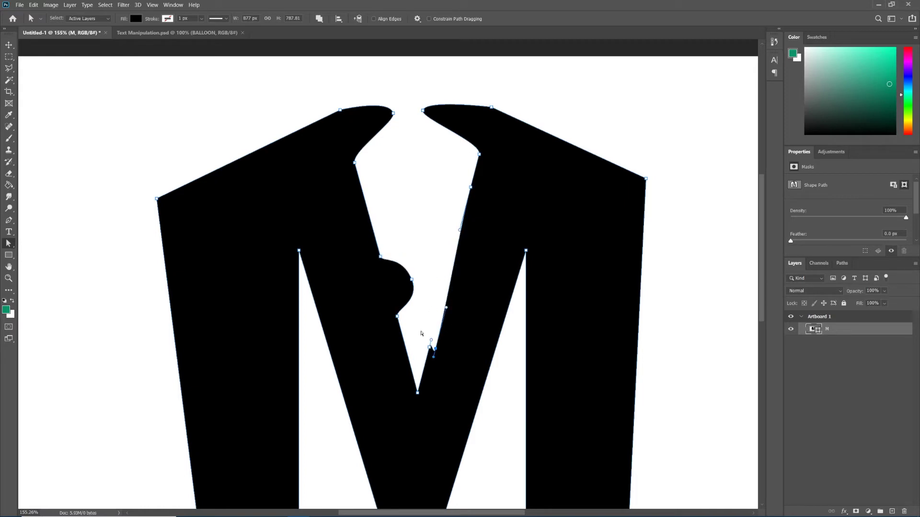
{"action": "left_click_drag", "start_coordinate": [419, 394], "coordinate": [424, 370]}
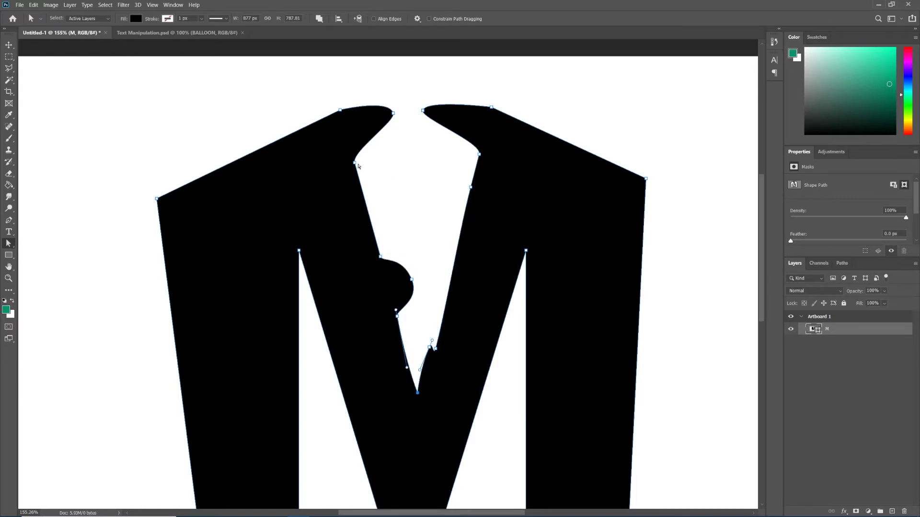
{"action": "left_click", "coordinate": [396, 123]}
{"action": "left_click_drag", "start_coordinate": [396, 122], "coordinate": [401, 132]}
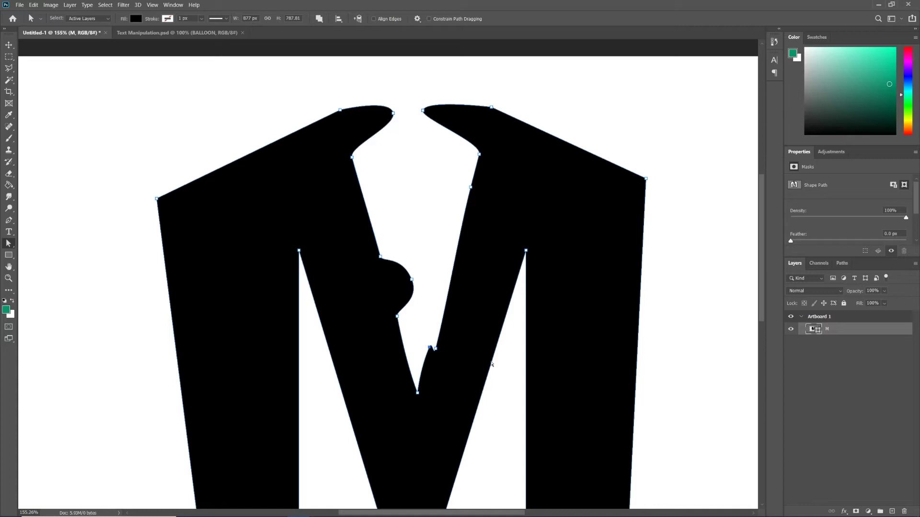
{"action": "left_click", "coordinate": [508, 387]}
{"action": "scroll", "coordinate": [529, 402], "scroll_direction": "down", "scroll_amount": 3, "text": "alt"}
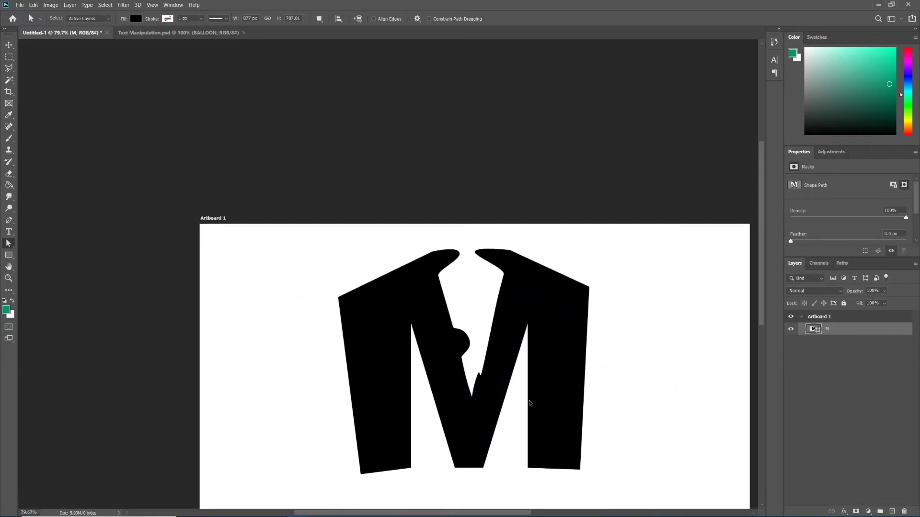
{"action": "scroll", "coordinate": [518, 365], "scroll_direction": "down", "scroll_amount": 1, "text": "alt"}
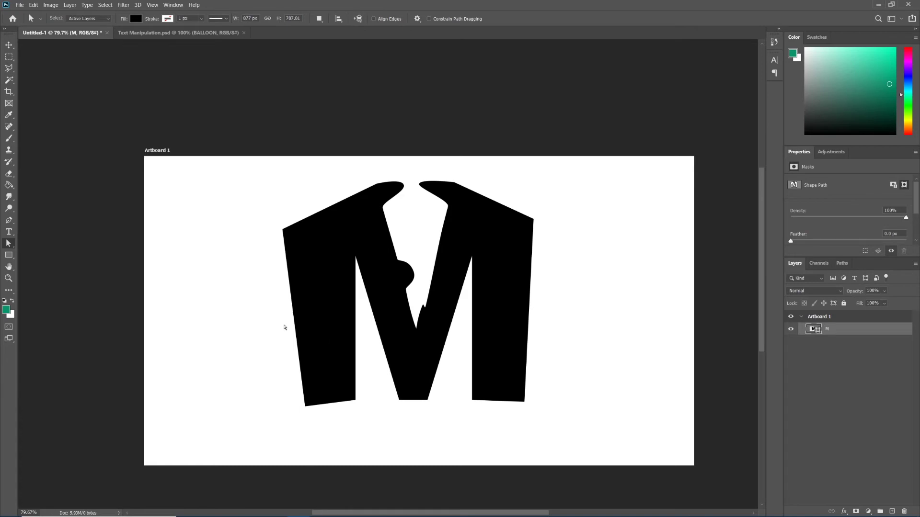
Step: Draw a small closed dot shape with the Pen tool left of the M
{"action": "left_click", "coordinate": [9, 221]}
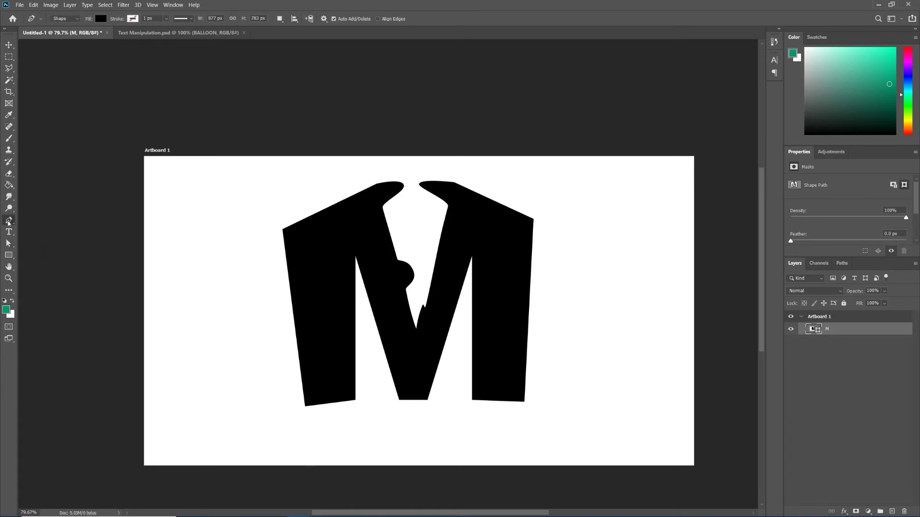
{"action": "mouse_move", "coordinate": [249, 239]}
{"action": "left_mouse_down"}
{"action": "mouse_move", "coordinate": [236, 246]}
{"action": "mouse_move", "coordinate": [228, 224]}
{"action": "left_mouse_up"}
{"action": "left_click", "coordinate": [248, 266]}
{"action": "left_click", "coordinate": [249, 240]}
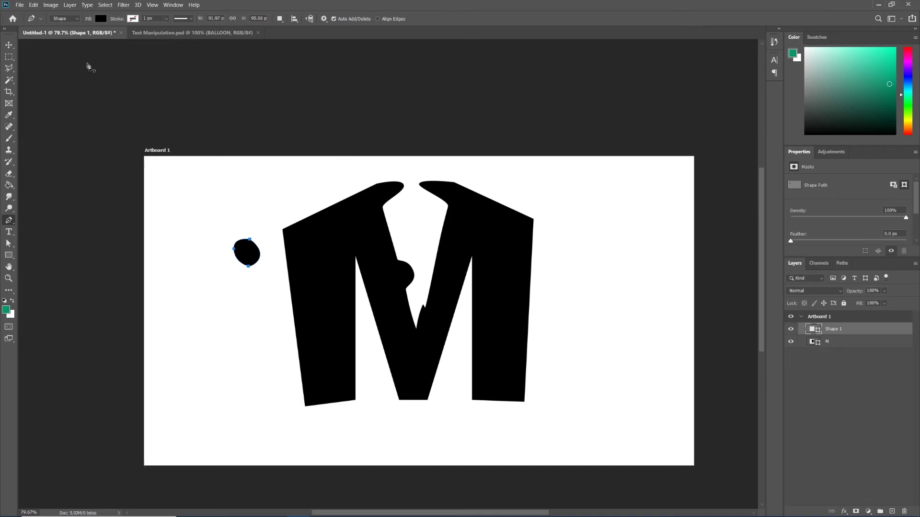
Step: Move the dot into the gap between the M's peaks and reselect the M layer
{"action": "key", "text": "v"}
{"action": "left_click_drag", "start_coordinate": [247, 253], "coordinate": [425, 216]}
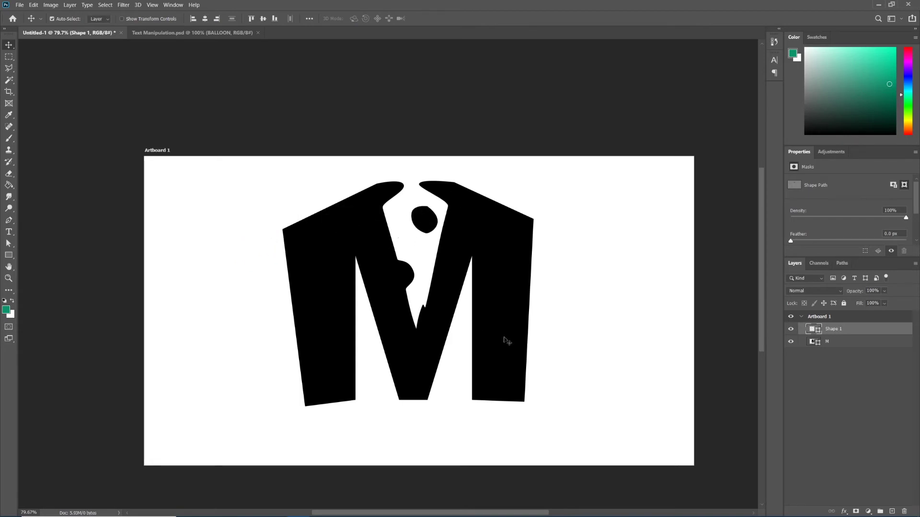
{"action": "left_click", "coordinate": [826, 345]}
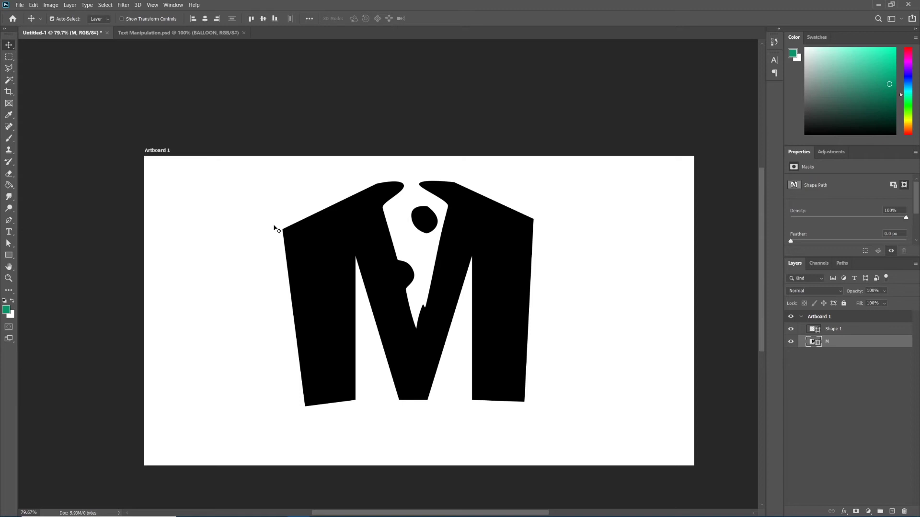
Step: Switch to Text Manipulation.psd and select the SNAKE, SHARP, then SNAKE type layers
{"action": "left_click", "coordinate": [165, 33]}
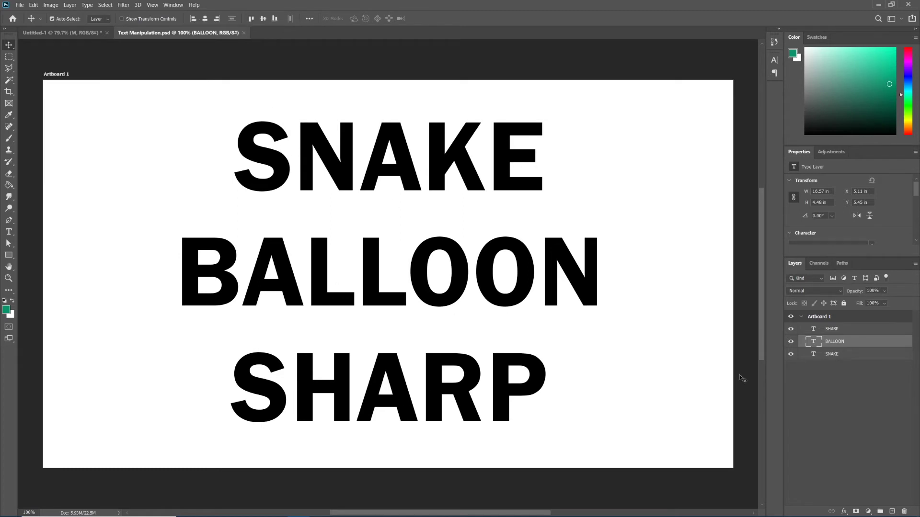
{"action": "left_click", "coordinate": [851, 356]}
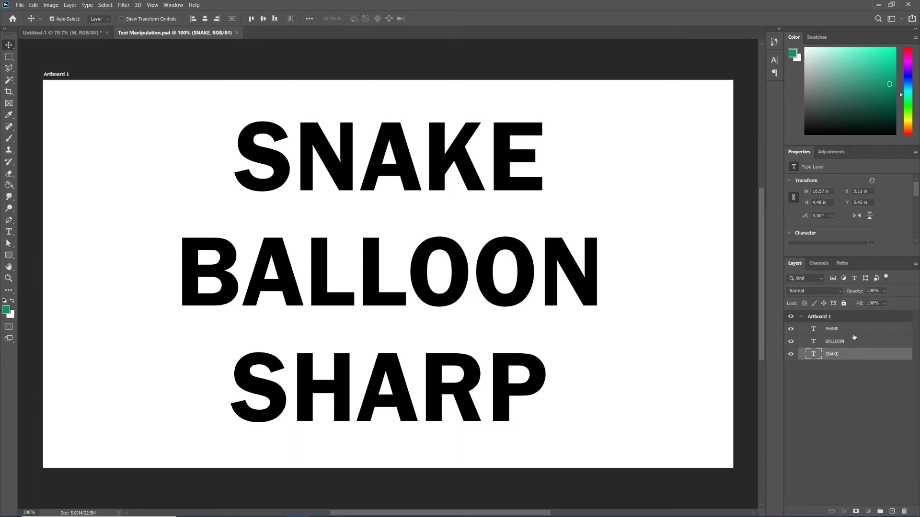
{"action": "left_click", "coordinate": [853, 339]}
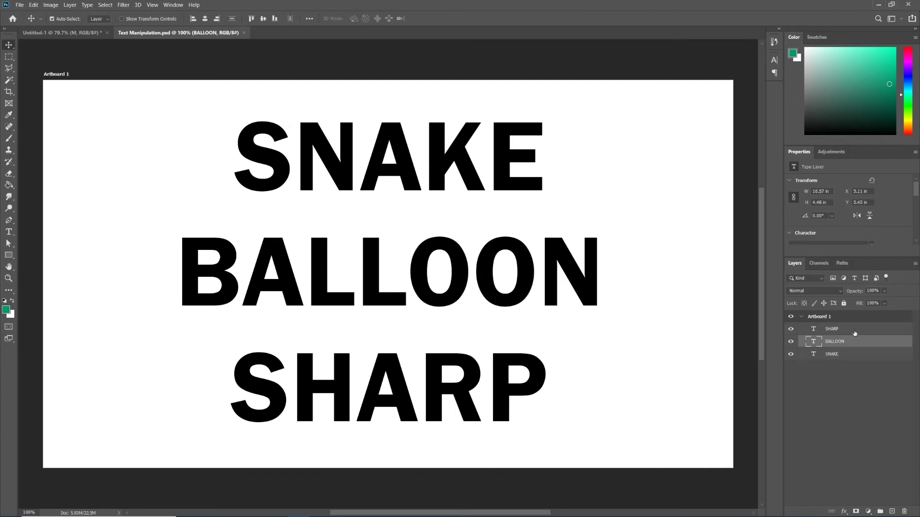
{"action": "left_click", "coordinate": [853, 355]}
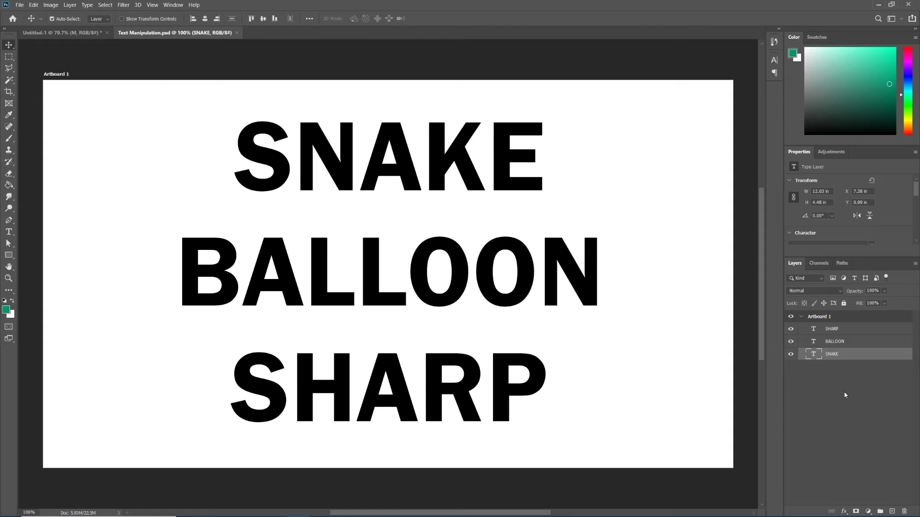